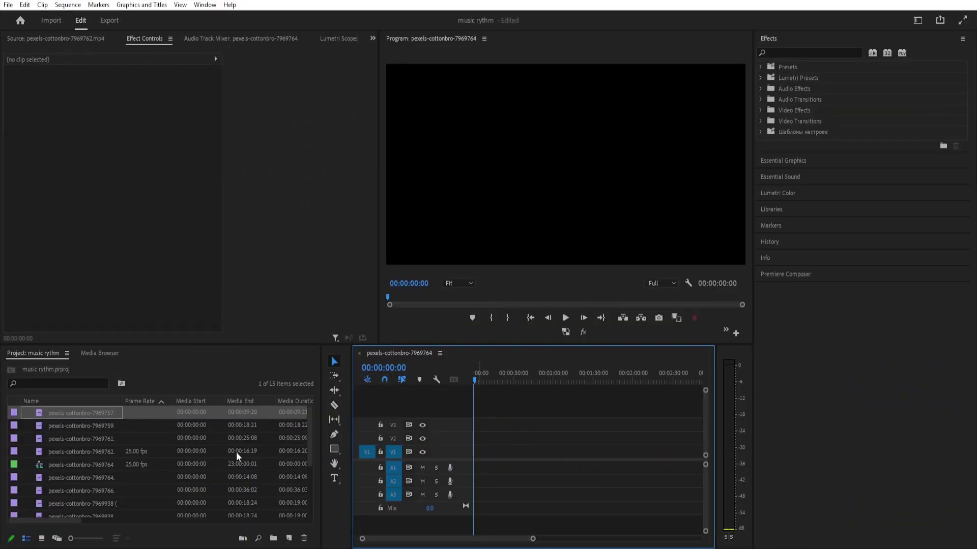
Place Welcome to the Jungle.mp3 on track A1 at 00:00:00:00 and select the clip
scroll(132, 440, "down", 3)
scroll(120, 476, "up", 3)
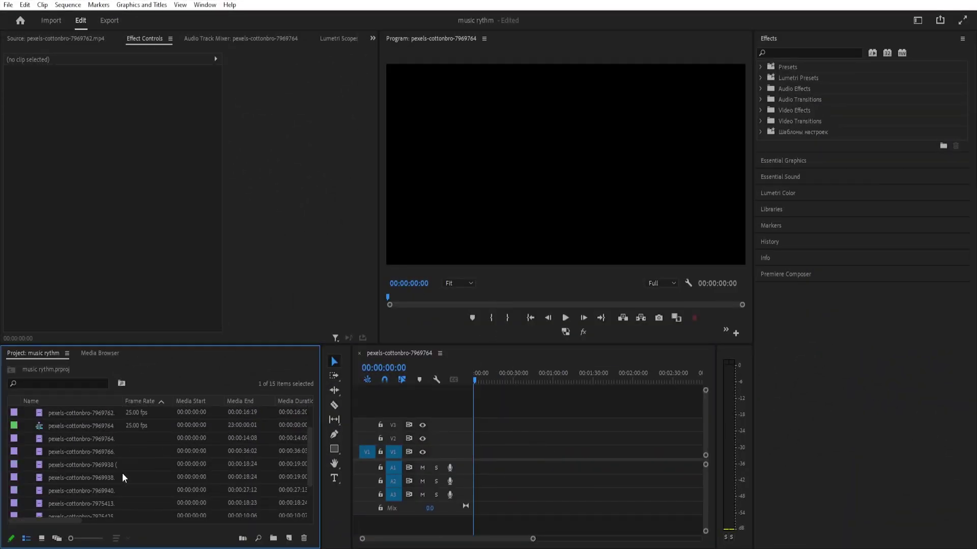
scroll(125, 433, "down", 3)
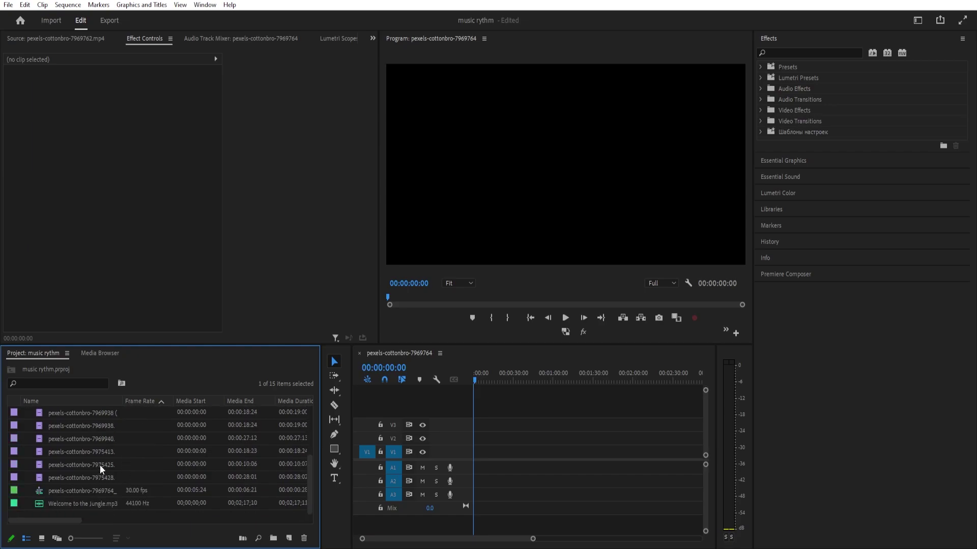
left_click(96, 501)
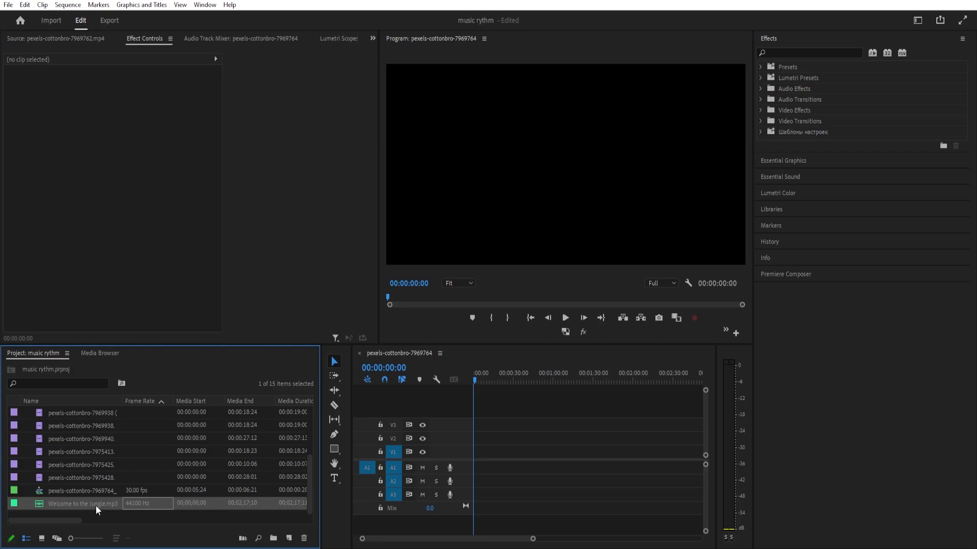
left_click_drag(87, 505, 476, 473)
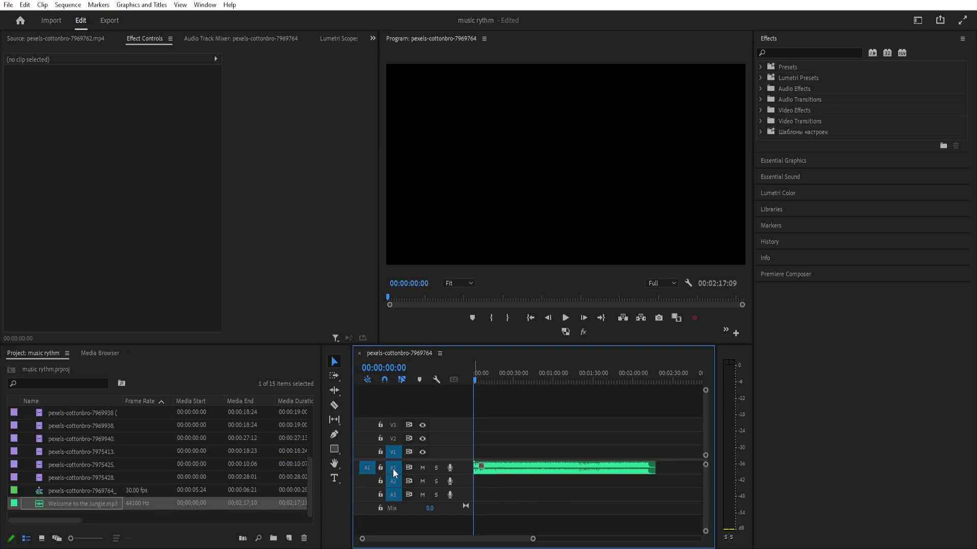
left_click(502, 469)
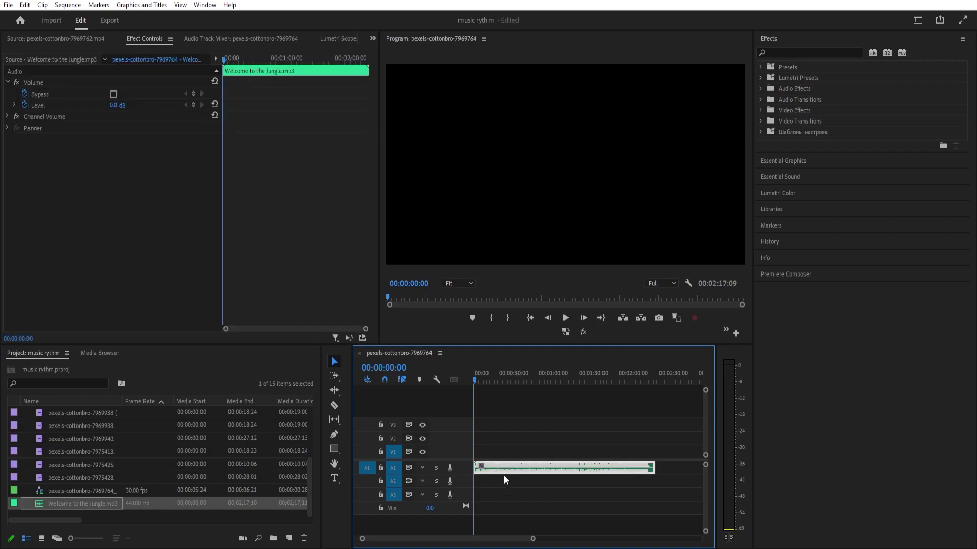
Apply a -15 dB gain adjustment to the Welcome to the Jungle.mp3 clip
key("g")
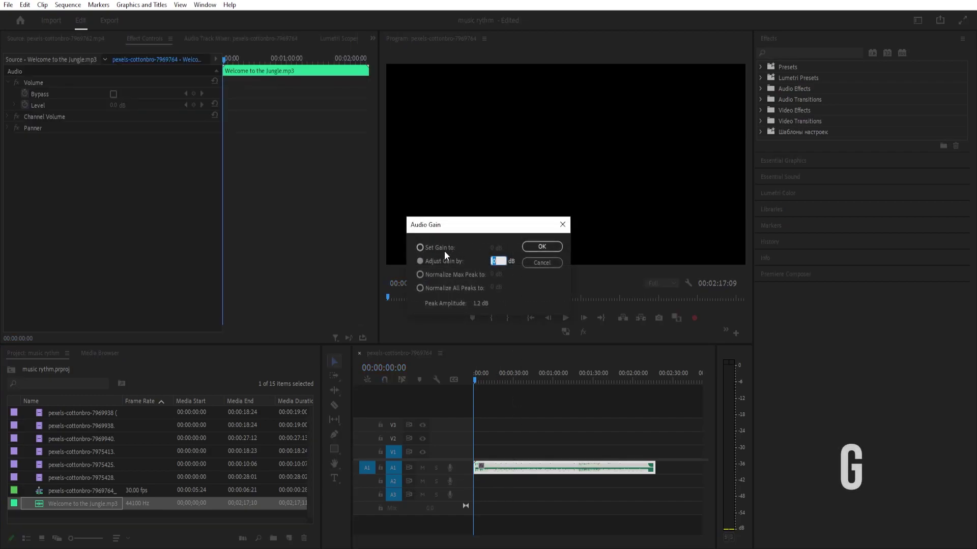
type("-15")
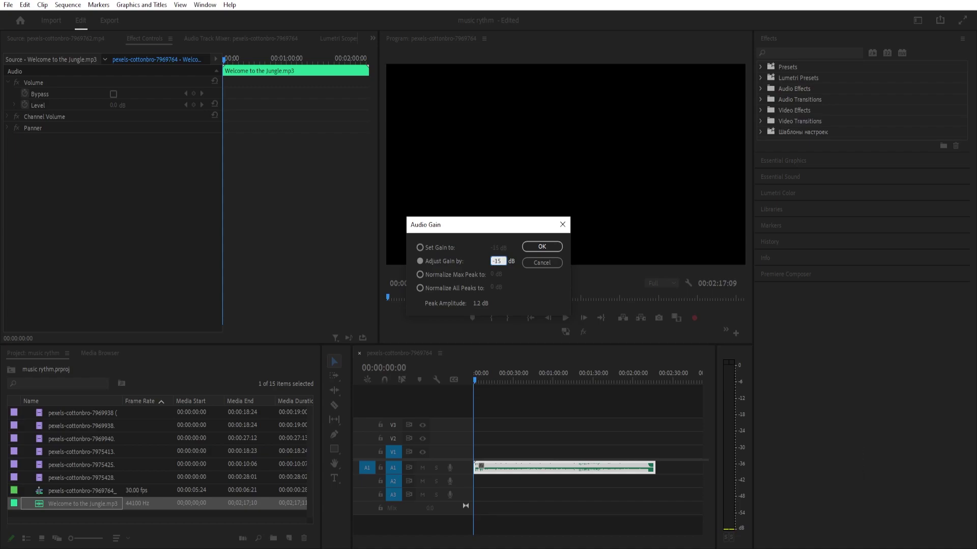
key("Return")
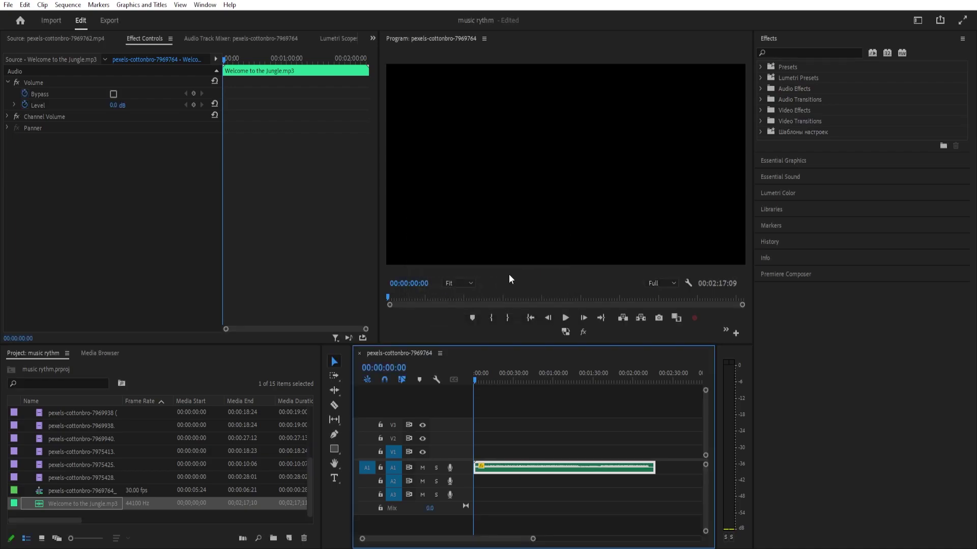
Expand track A1's height so the music waveform is shown in detail
double_click(462, 466)
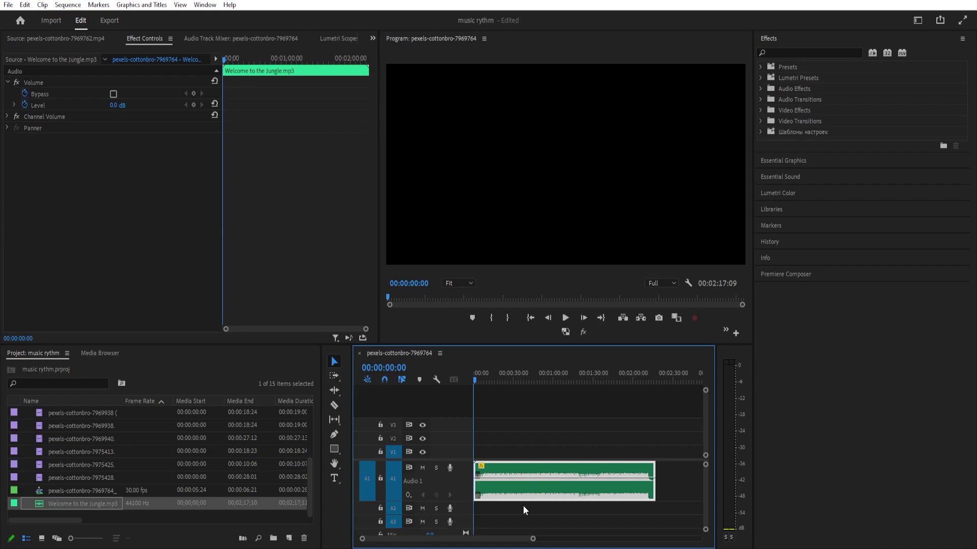
double_click(462, 477)
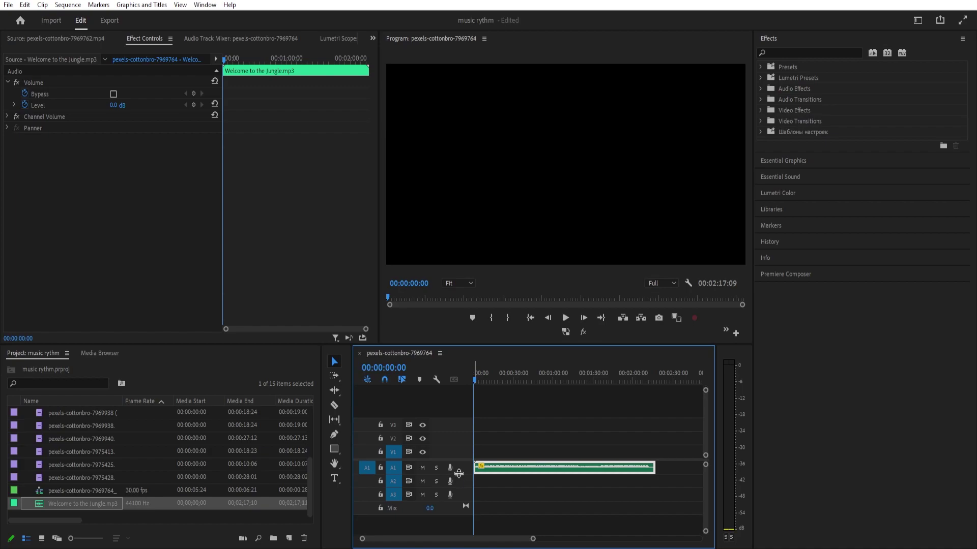
double_click(460, 470)
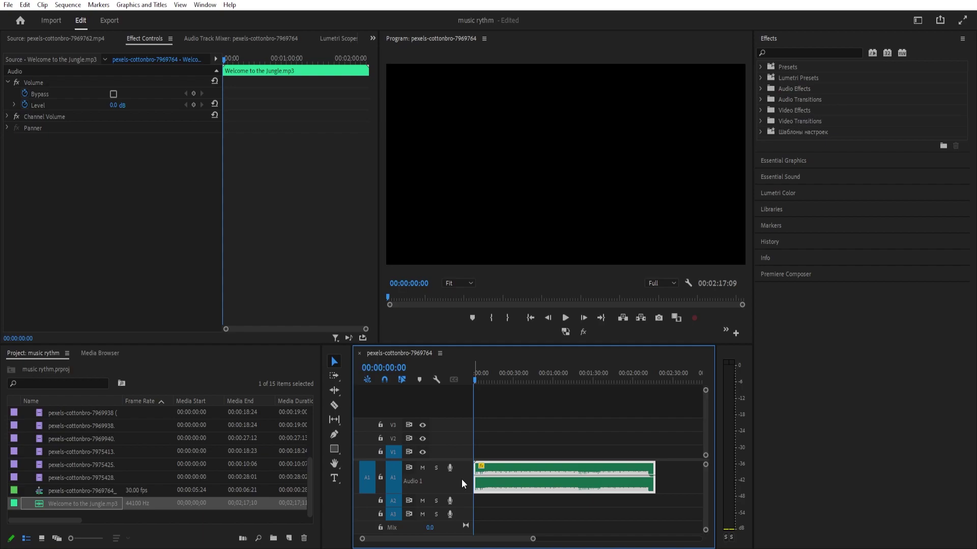
scroll(462, 477, "up", 1)
double_click(463, 474)
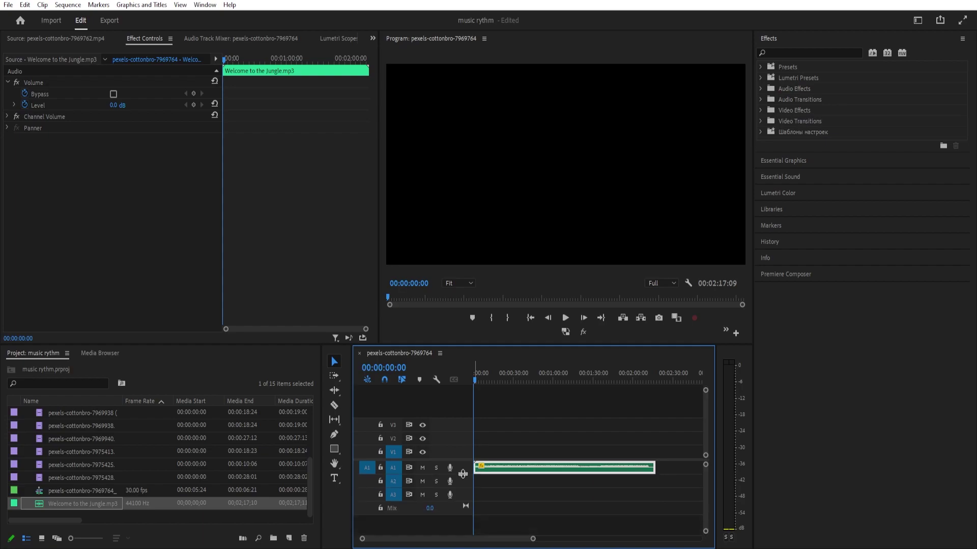
double_click(463, 467)
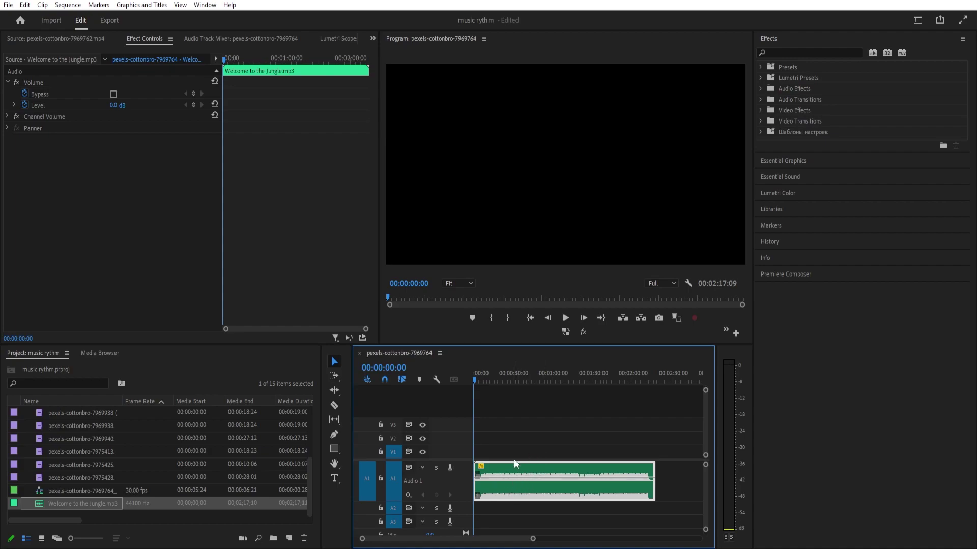
Add a marker at about 25 seconds and drop pexels-cottonbro-7975425.mp4 onto V1
left_click_drag(490, 379, 507, 379)
key("m")
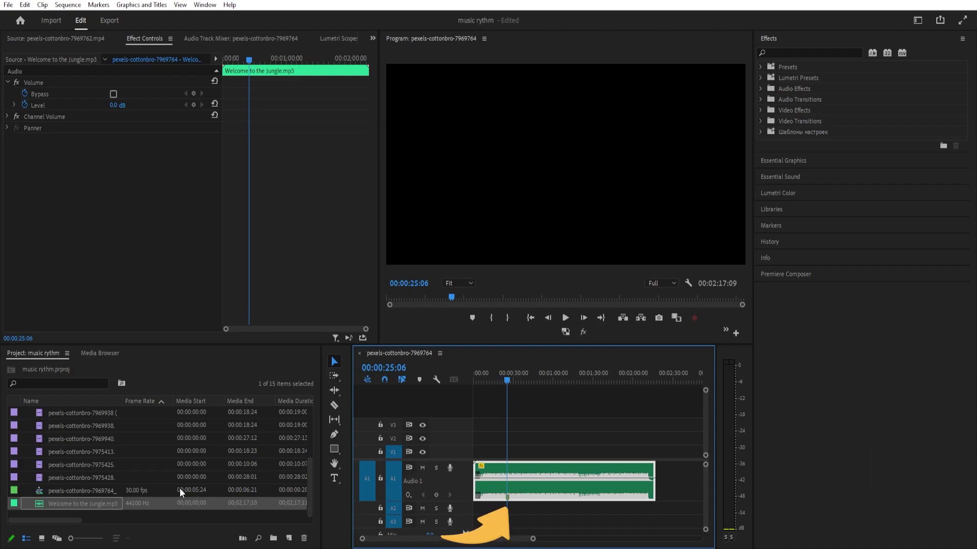
left_click_drag(96, 468, 531, 456)
Select the new dance clip on V1, then park the playhead at 47 seconds with nothing selected
left_click_drag(508, 379, 523, 381)
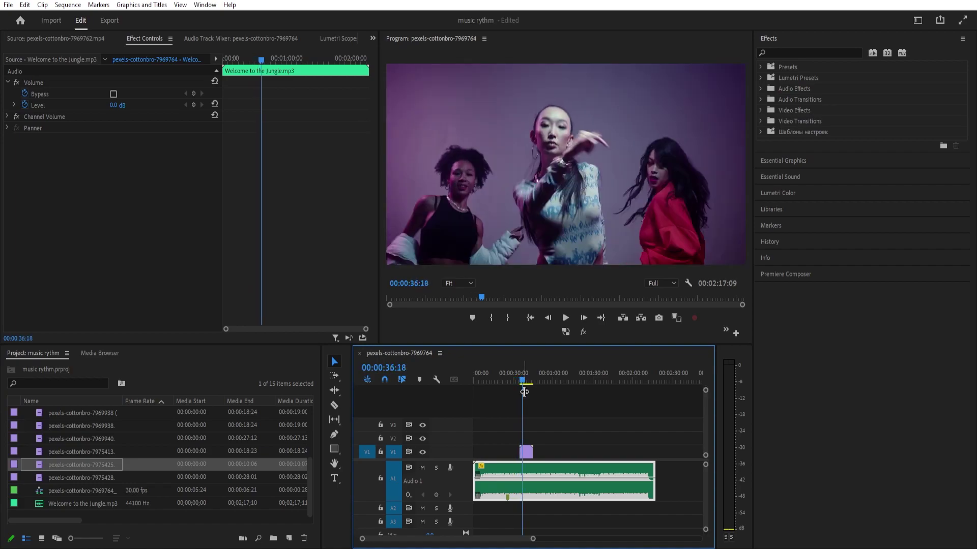
left_click(524, 451)
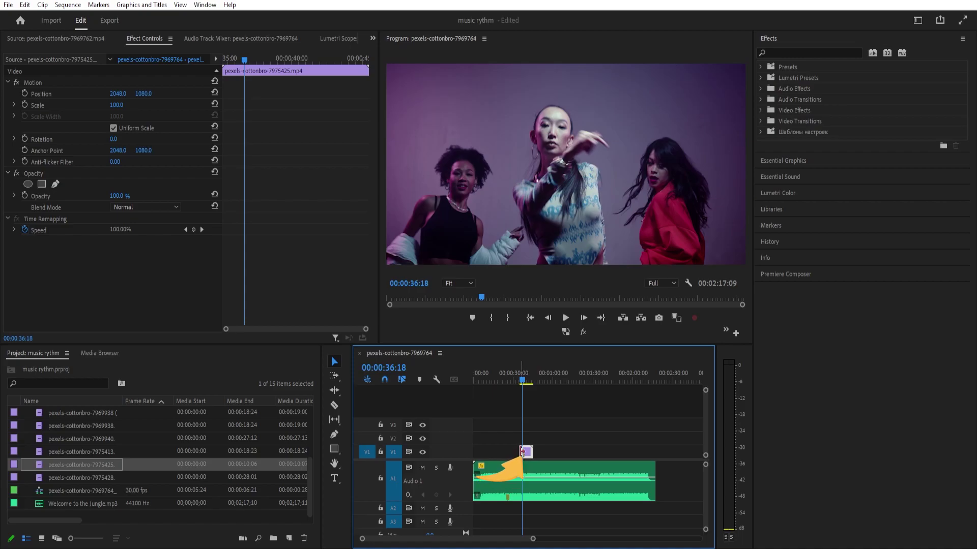
left_click(535, 381)
left_click(560, 431)
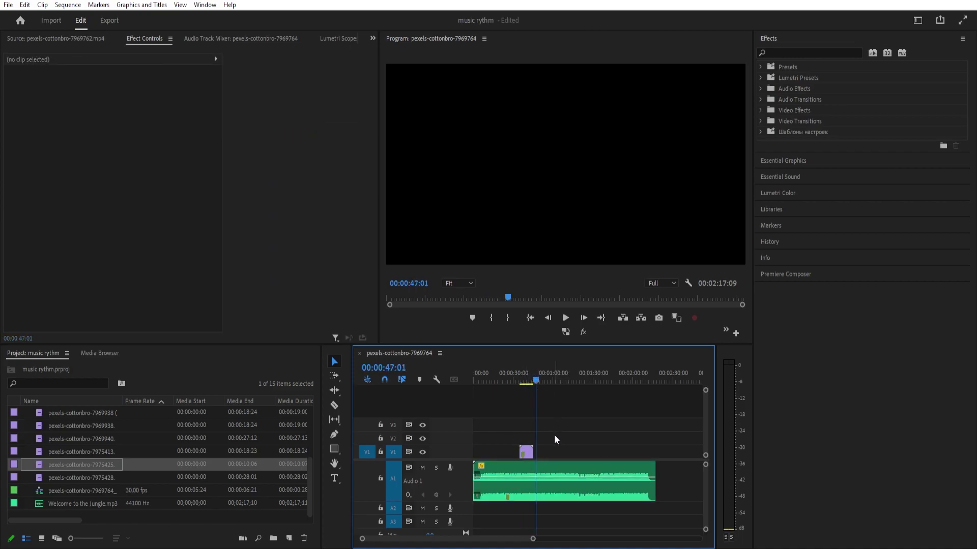
Add a marker at 47 seconds, then undo the markers and the dance clip placement
key("m")
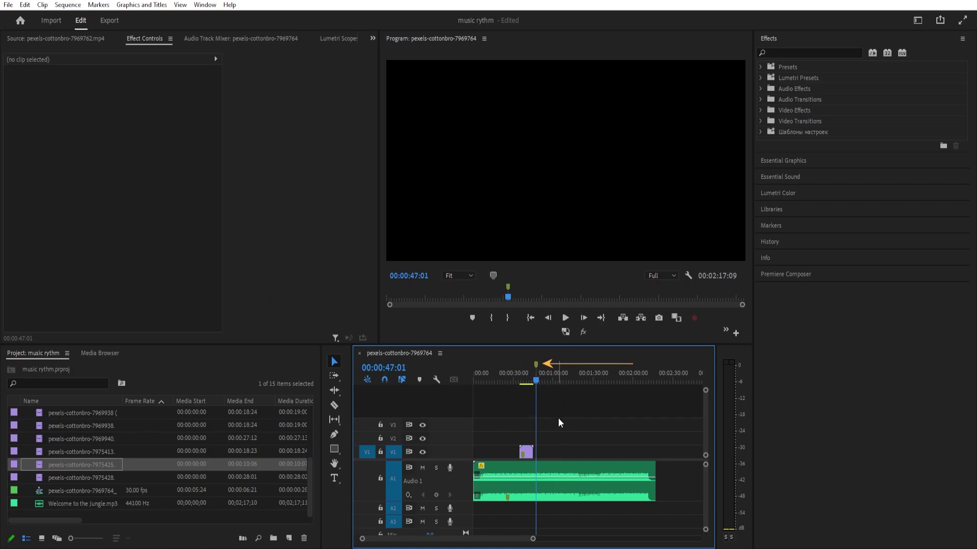
key("ctrl+z")
key("ctrl+z")
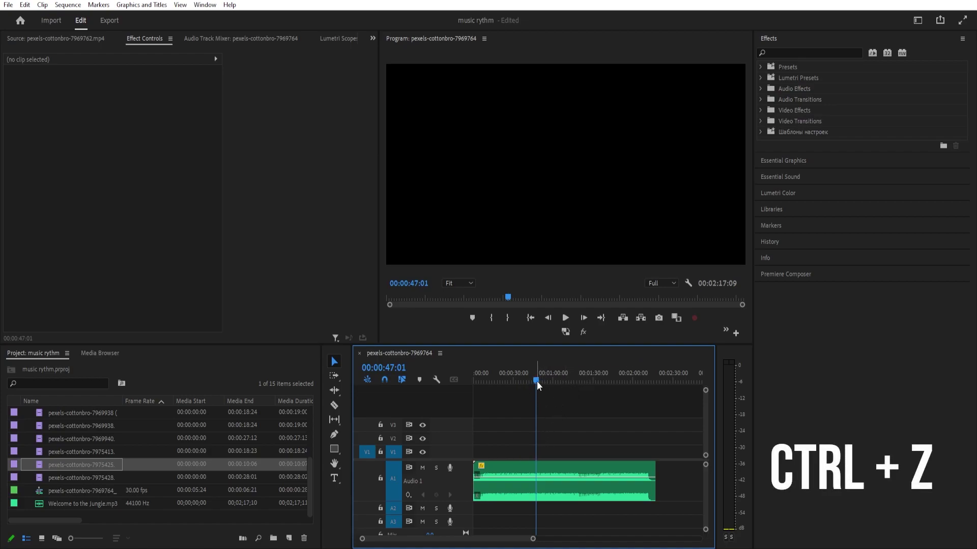
key("ctrl+z")
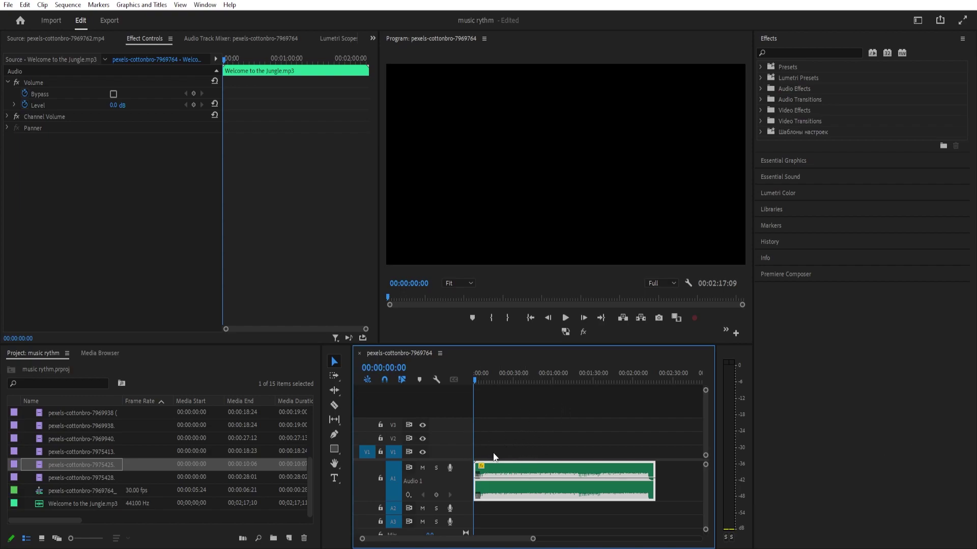
Deselect the music, add a marker at the sequence start and start playback
left_click(491, 427)
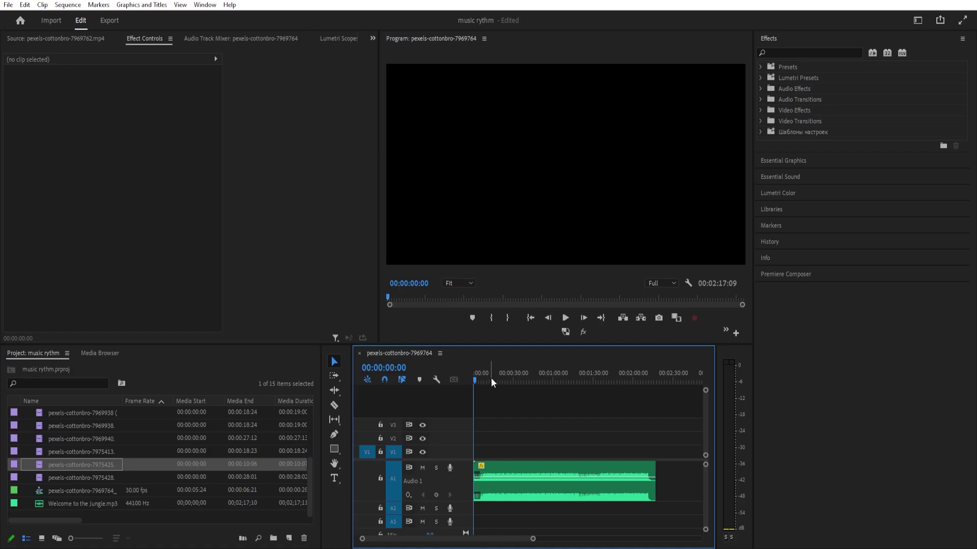
key("m")
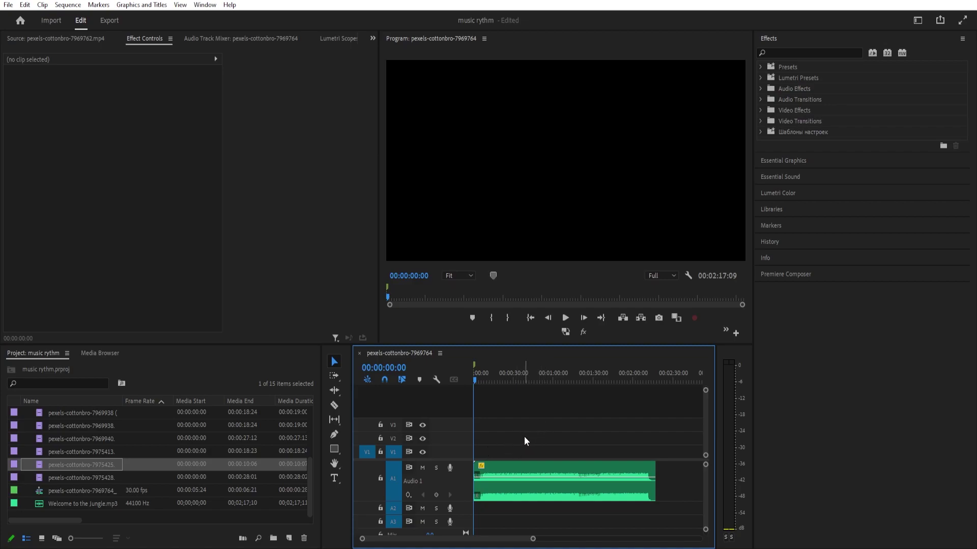
key("space")
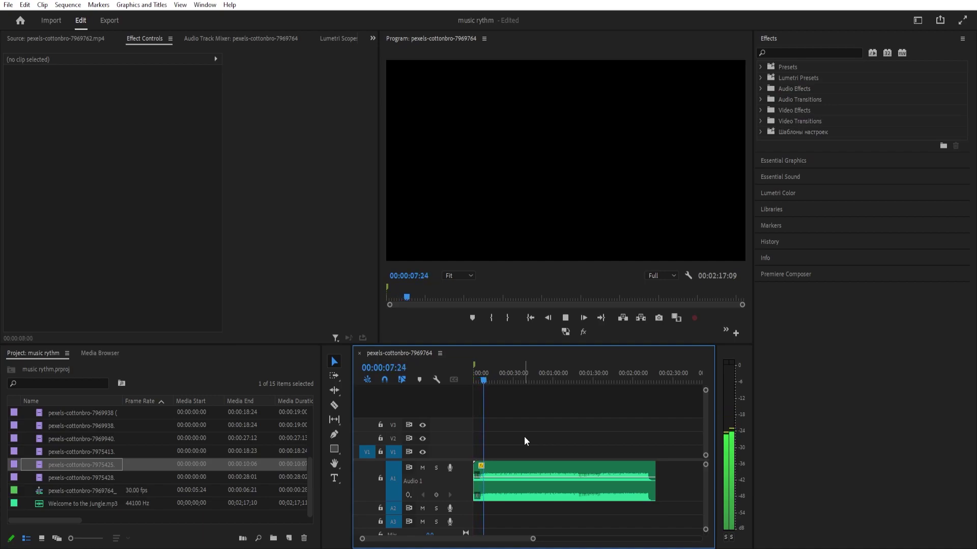
Drop sequence markers on seven successive music beats during playback
key("m")
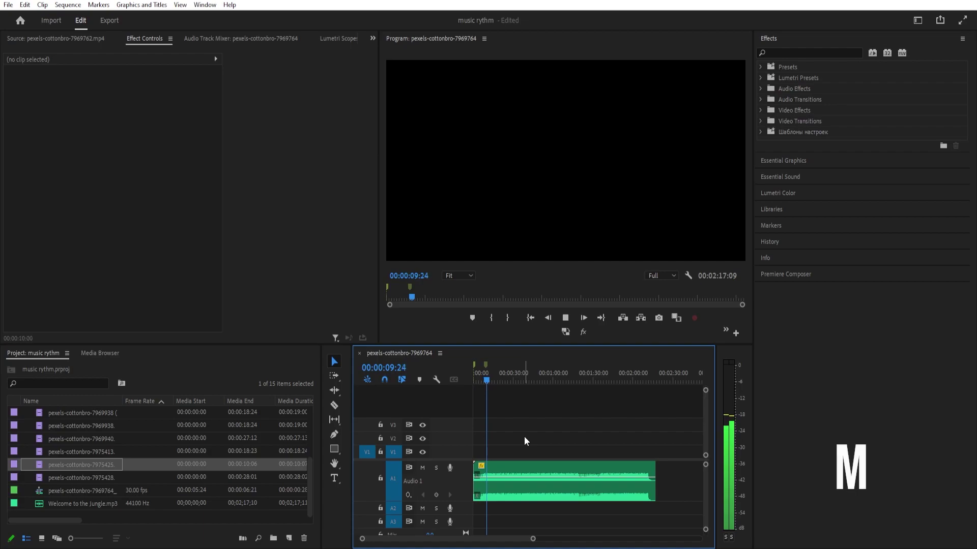
key("m")
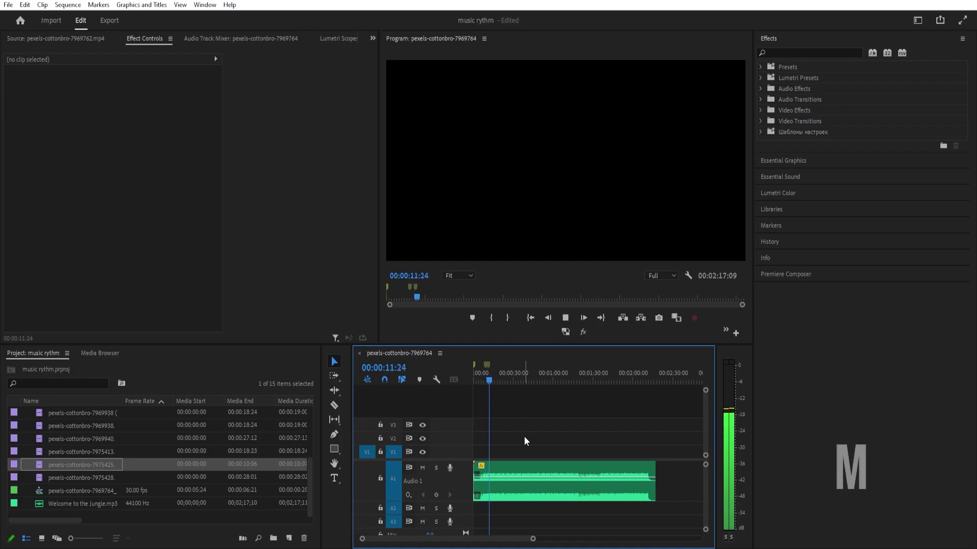
key("m")
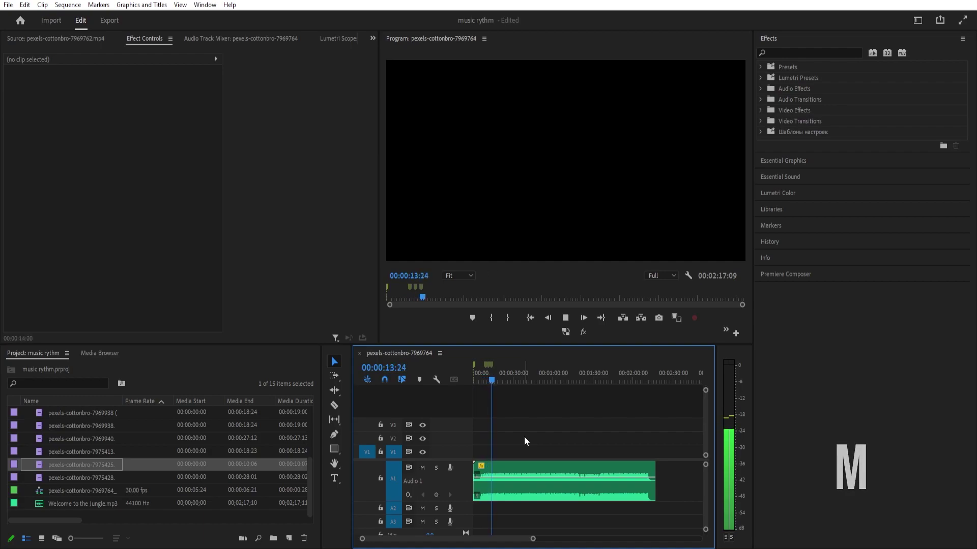
key("m")
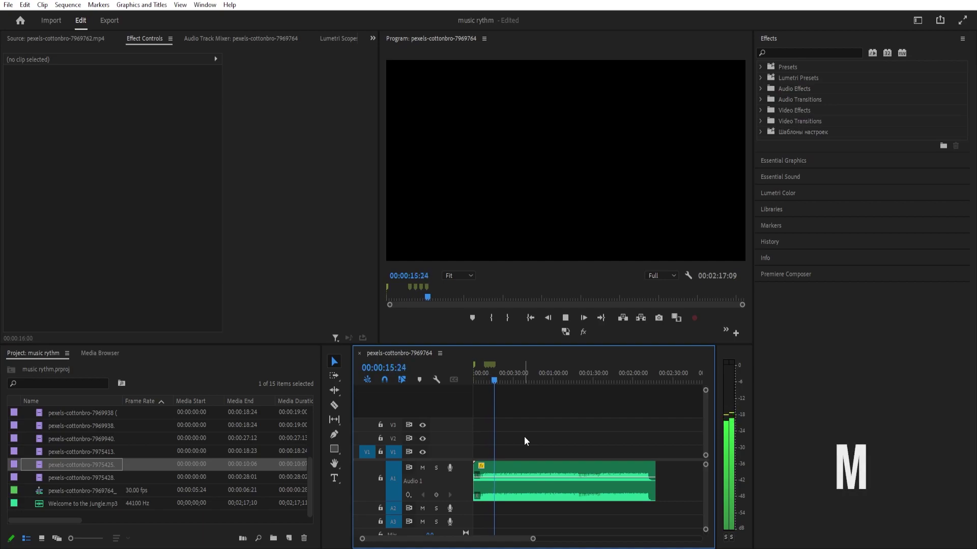
key("m")
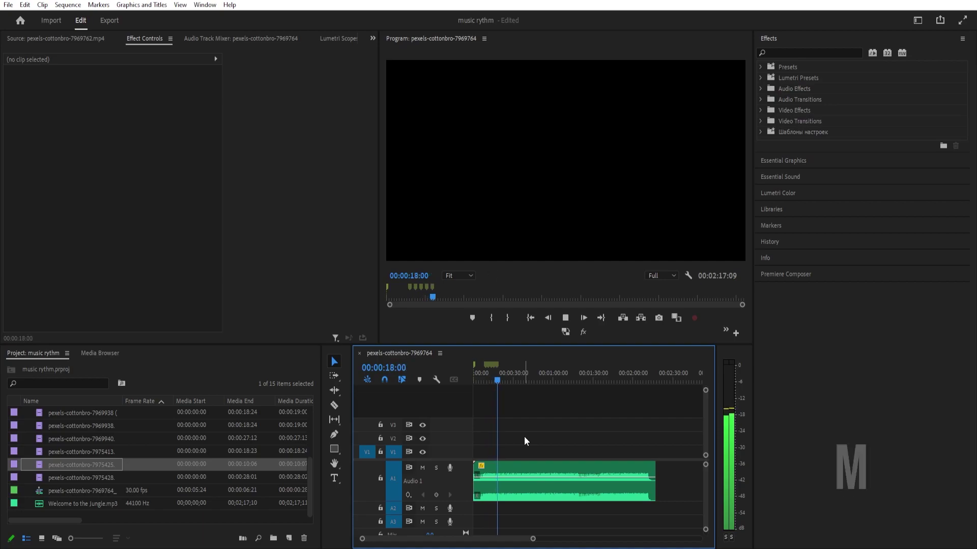
key("m")
key("m")
key("m")
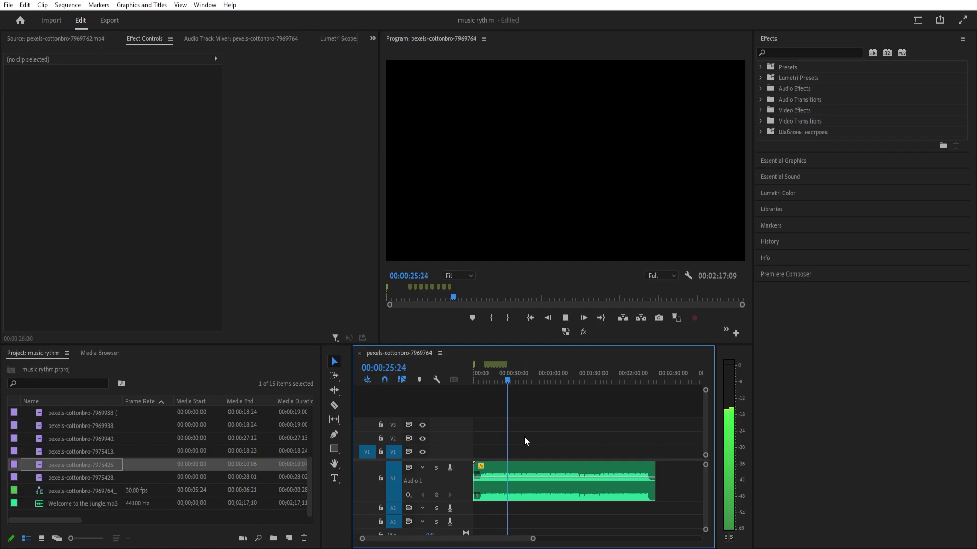
key("m")
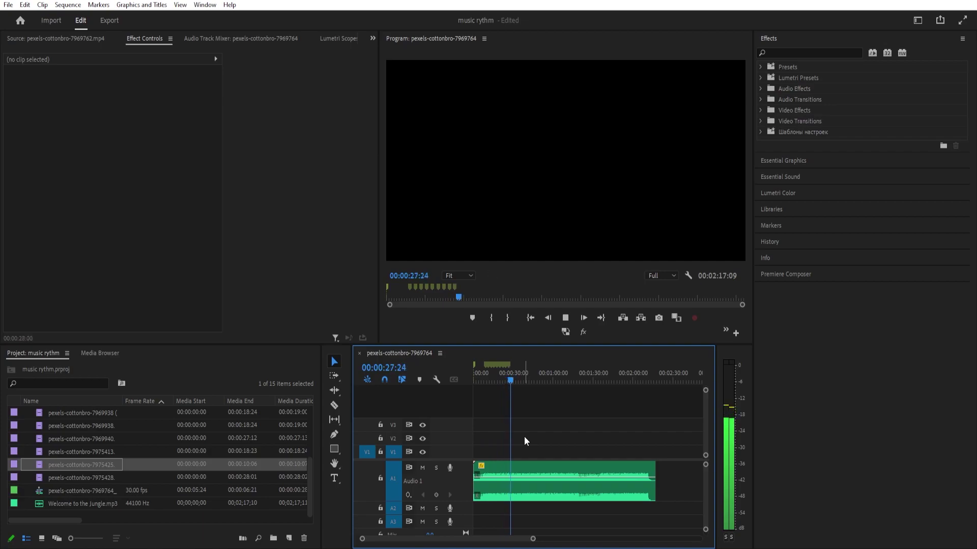
Mark one more beat, stop playback, and ripple-trim the music's end at 00:00:35:04
key("m")
key("space")
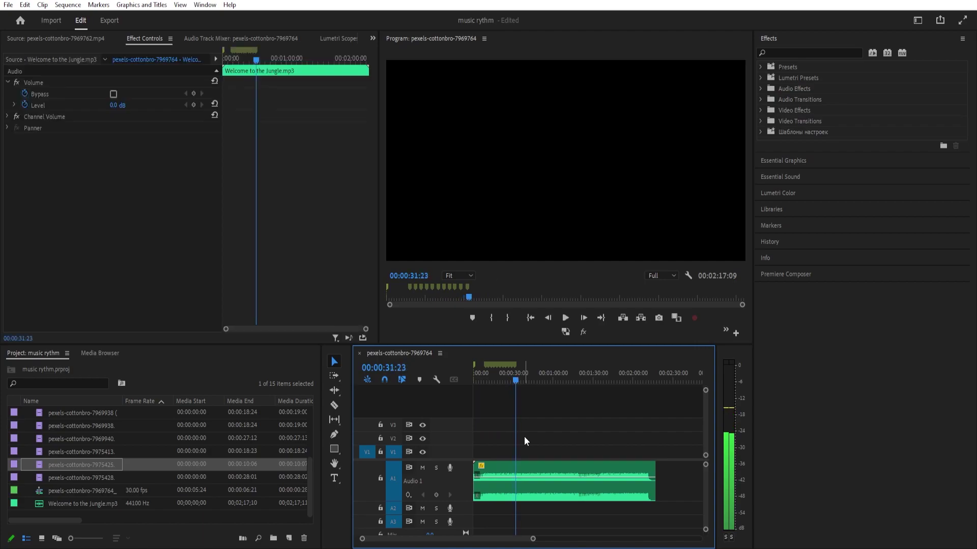
left_click_drag(516, 382, 519, 380)
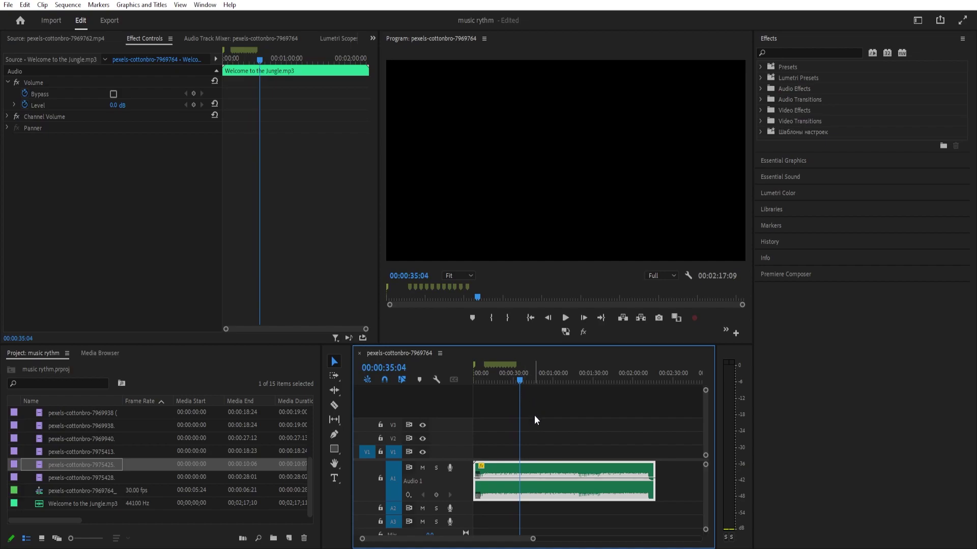
key("w")
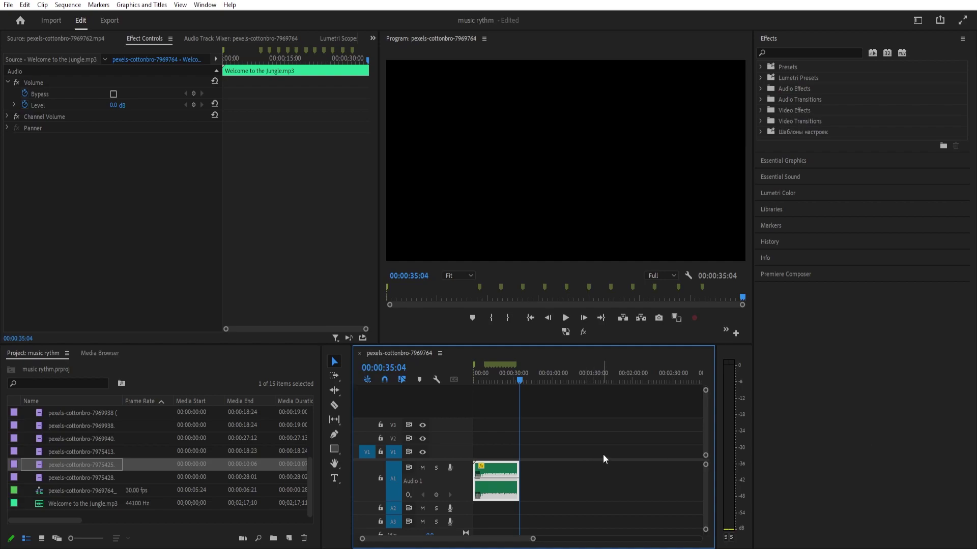
Return the playhead to the start of the sequence
scroll(187, 450, "up", 2)
scroll(186, 450, "up", 1)
key("Home")
Select the first through last dance clips in the Project panel, excluding the 7969764 sequence
scroll(99, 444, "up", 1)
left_click(80, 412)
scroll(87, 433, "down", 2)
scroll(98, 432, "up", 2)
scroll(94, 431, "down", 2)
scroll(91, 443, "down", 1)
left_click(84, 478, "shift")
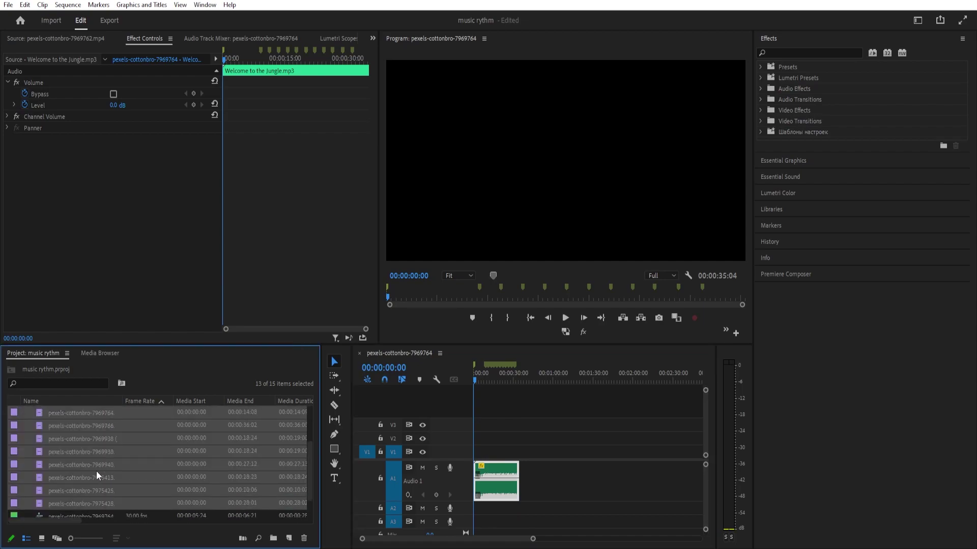
scroll(96, 471, "up", 3)
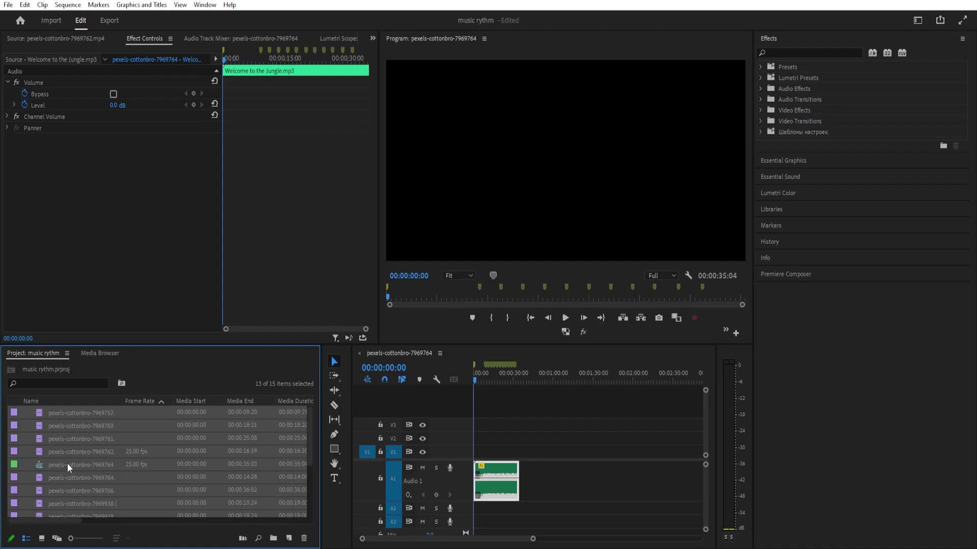
left_click(66, 464, "ctrl")
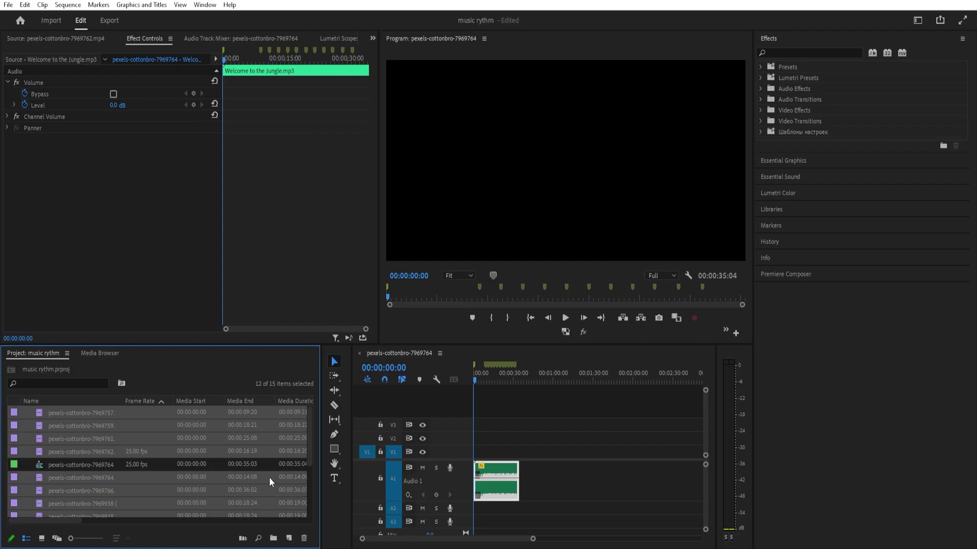
scroll(197, 456, "down", 2)
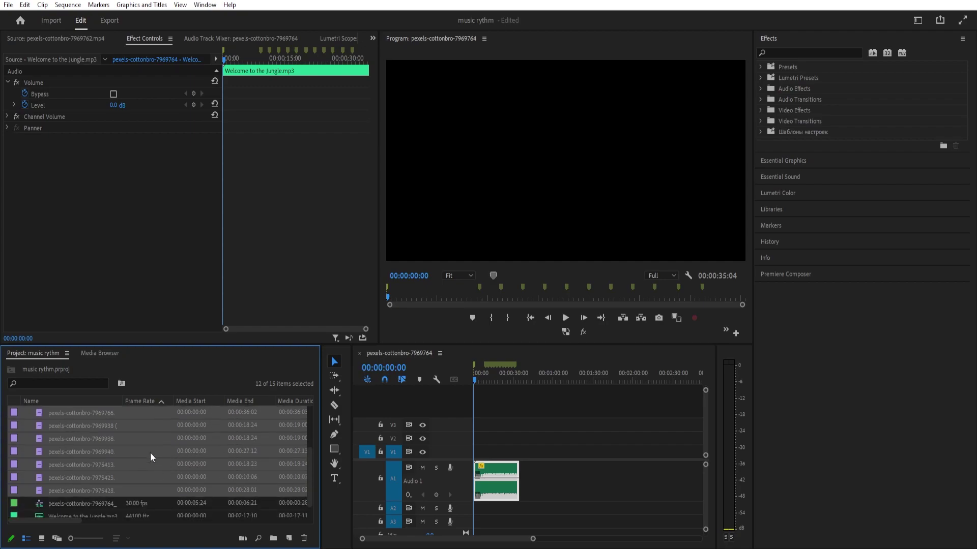
Run Automate to Sequence with Selection Order, At Unnumbered Markers and Overwrite Edit
left_click(243, 538)
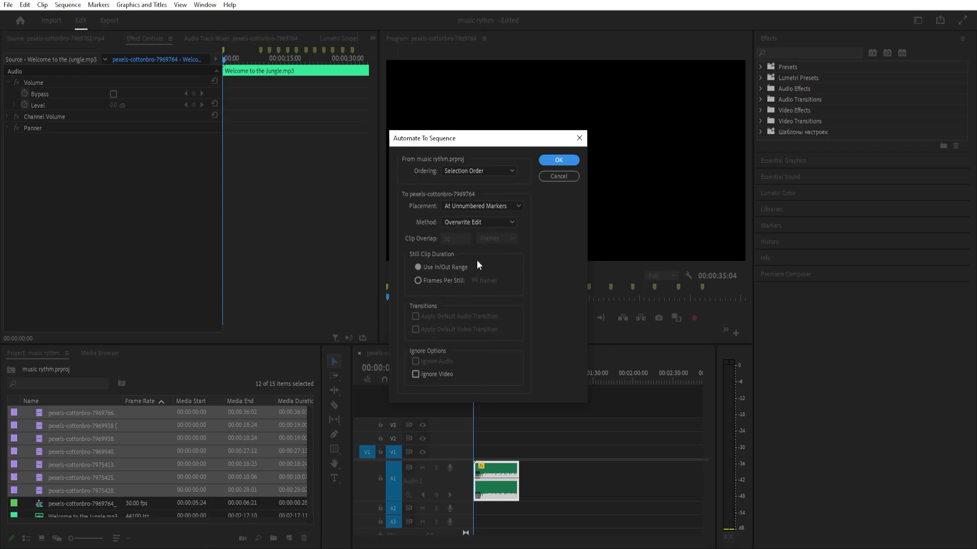
left_click(468, 171)
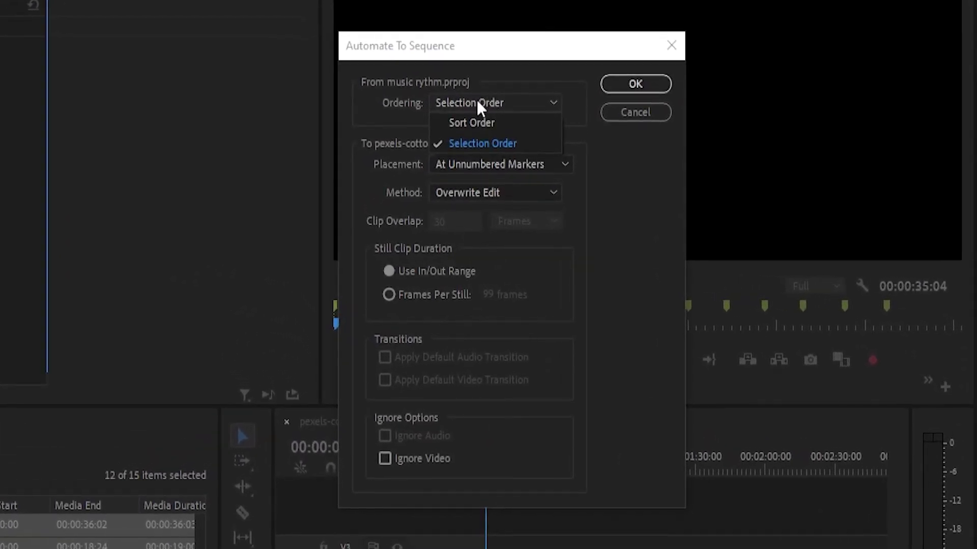
left_click(472, 145)
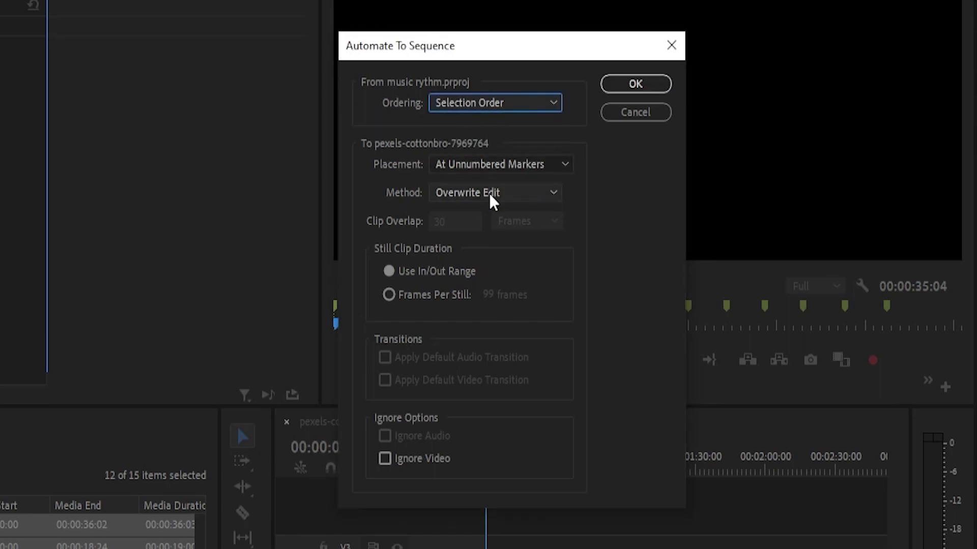
left_click(472, 169)
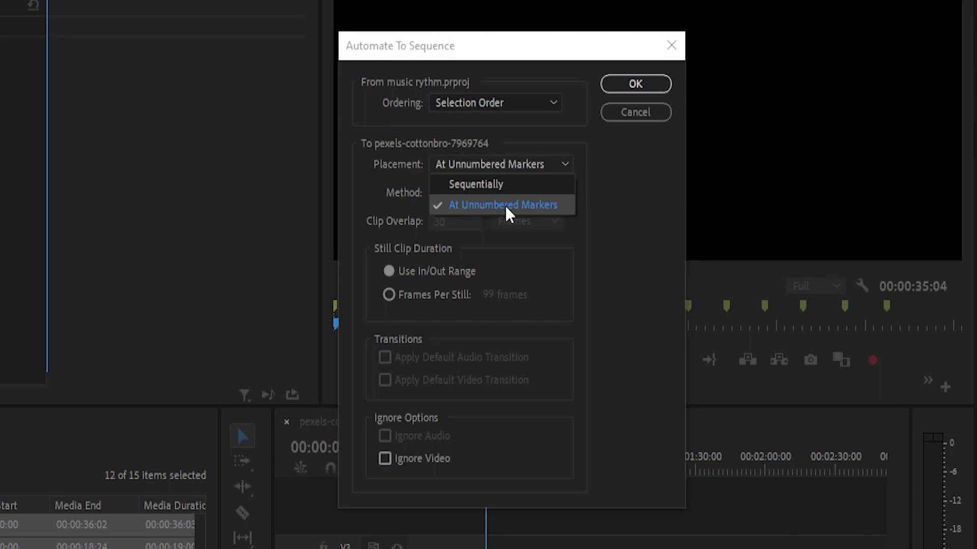
left_click(504, 163)
left_click(486, 102)
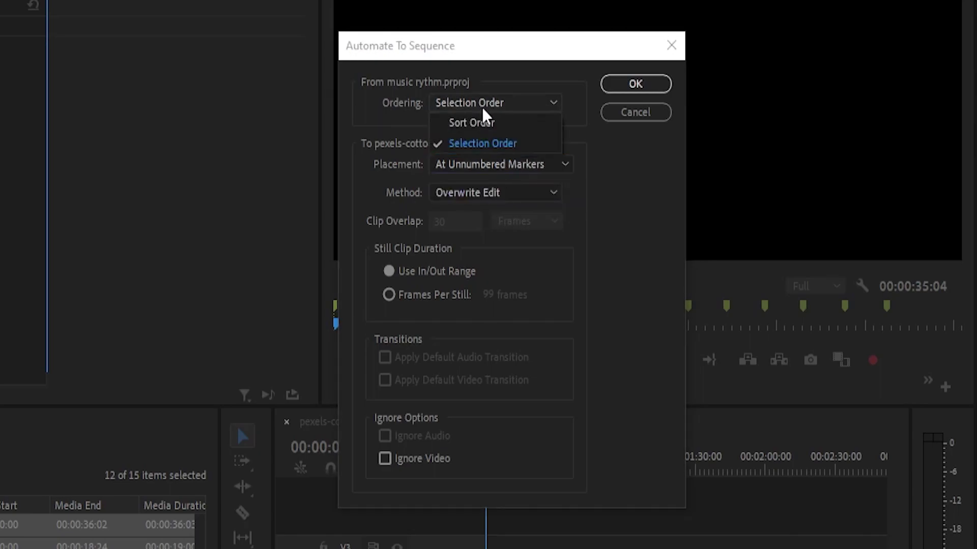
left_click(473, 152)
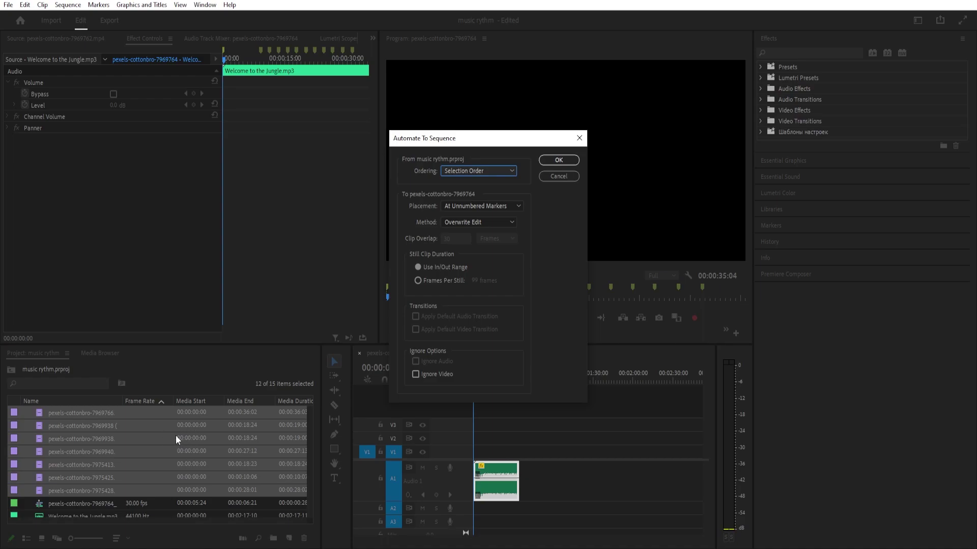
left_click(487, 172)
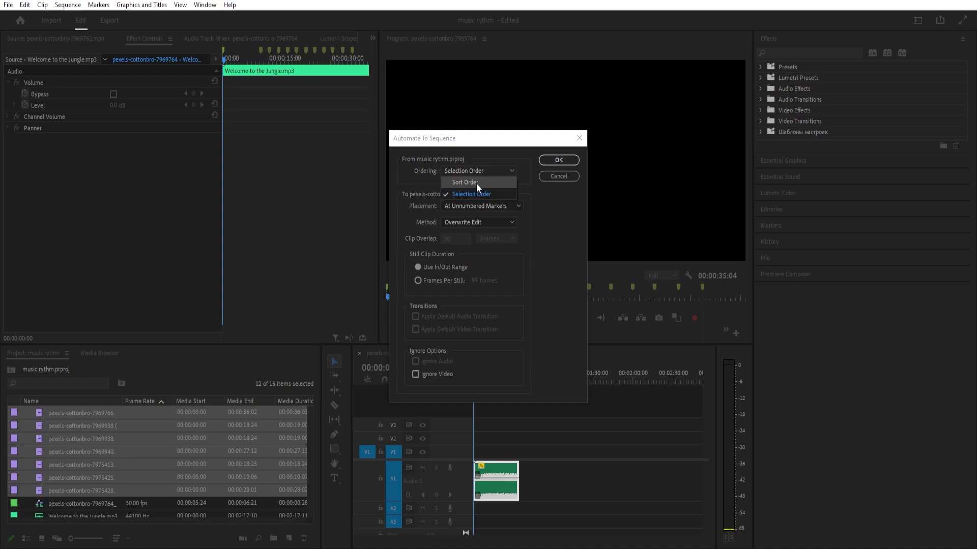
left_click(472, 172)
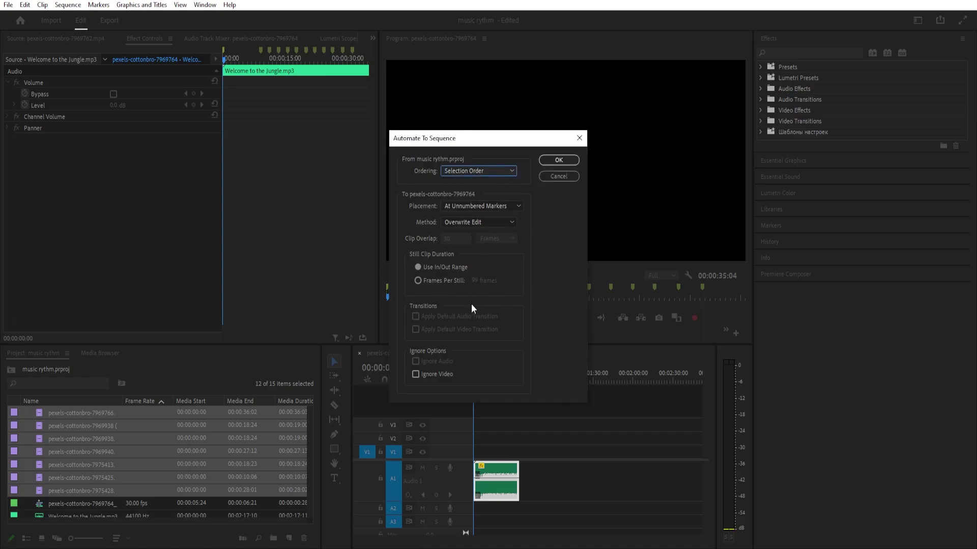
left_click(562, 162)
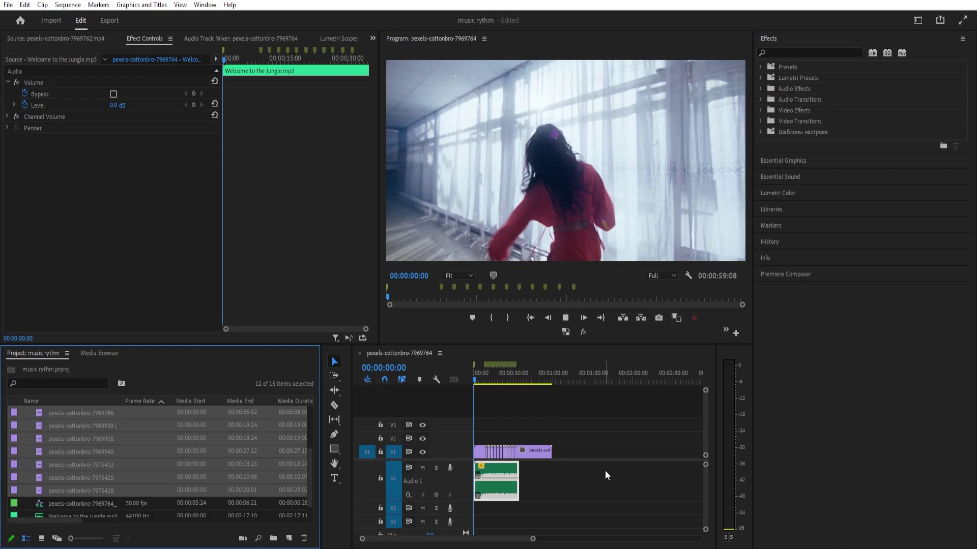
Play back the beat-synced dance edit and stop at 00:00:33:10
key("space")
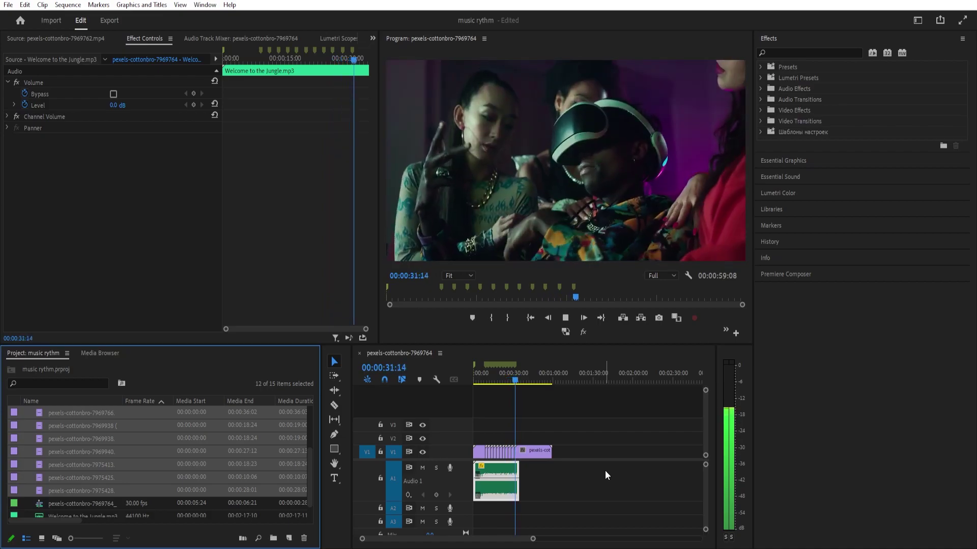
key("space")
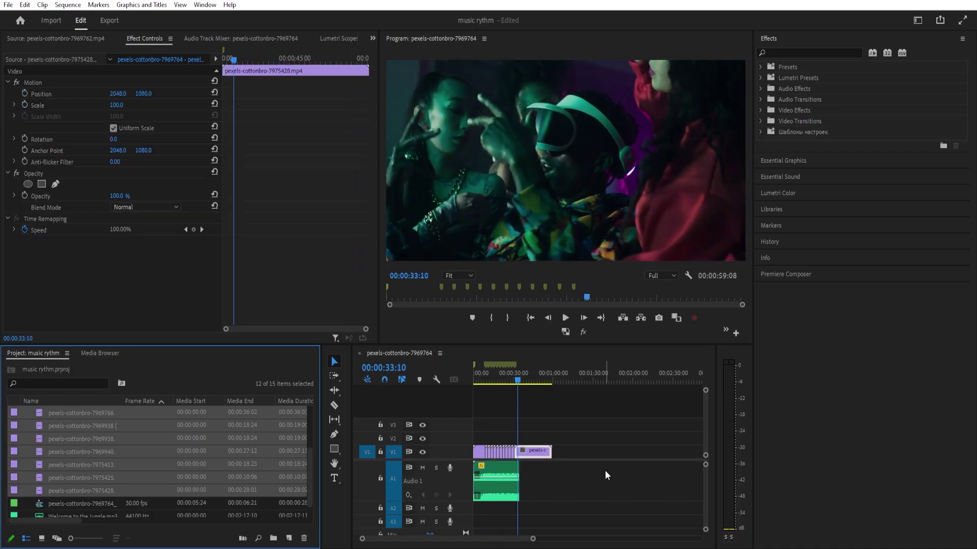